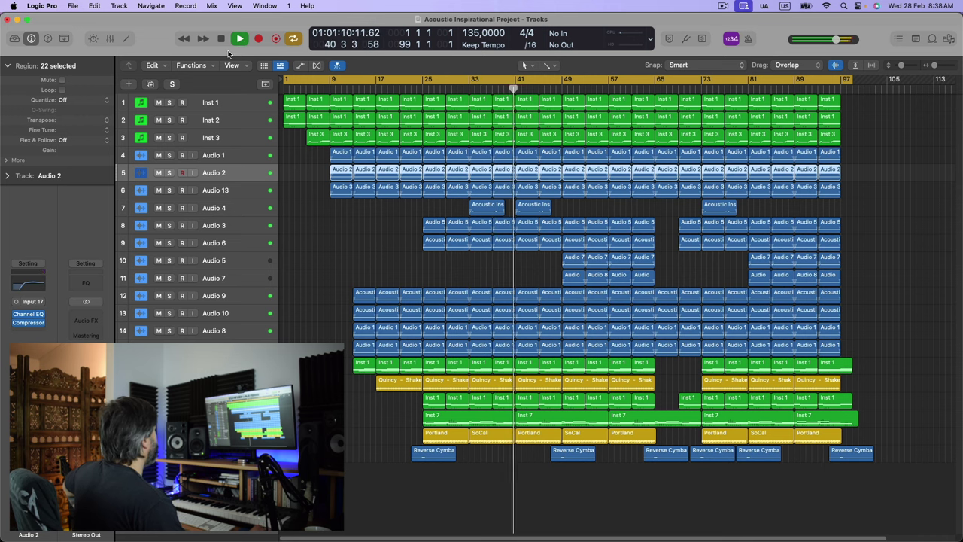
Stop playback and open Inst 1's Fink – Signatures plug-in with the Festy Arpeggiate 1 preset
click(222, 40)
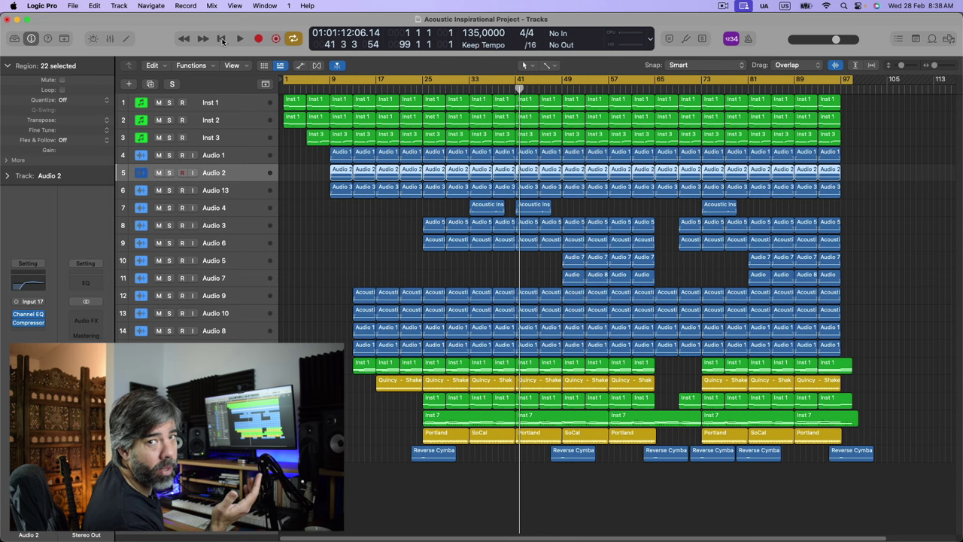
click(222, 104)
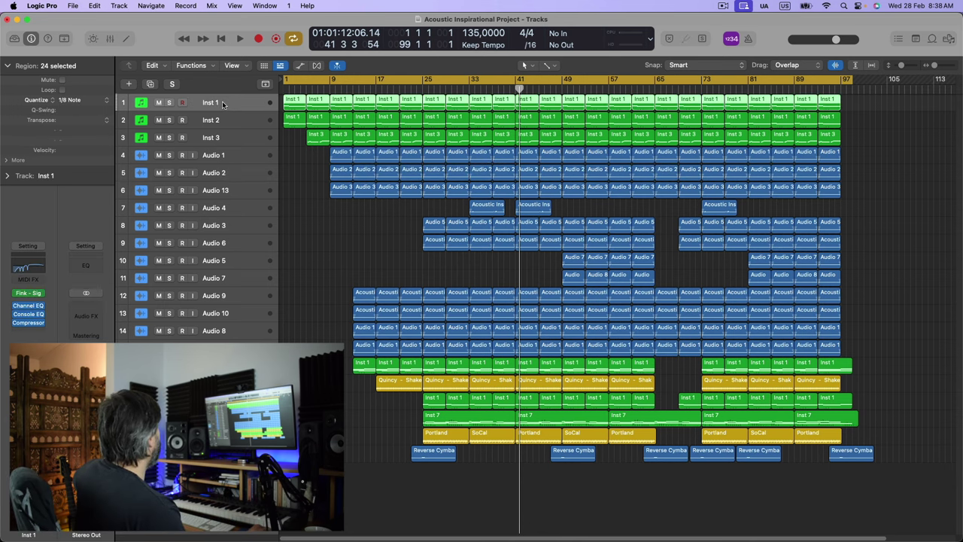
click(29, 293)
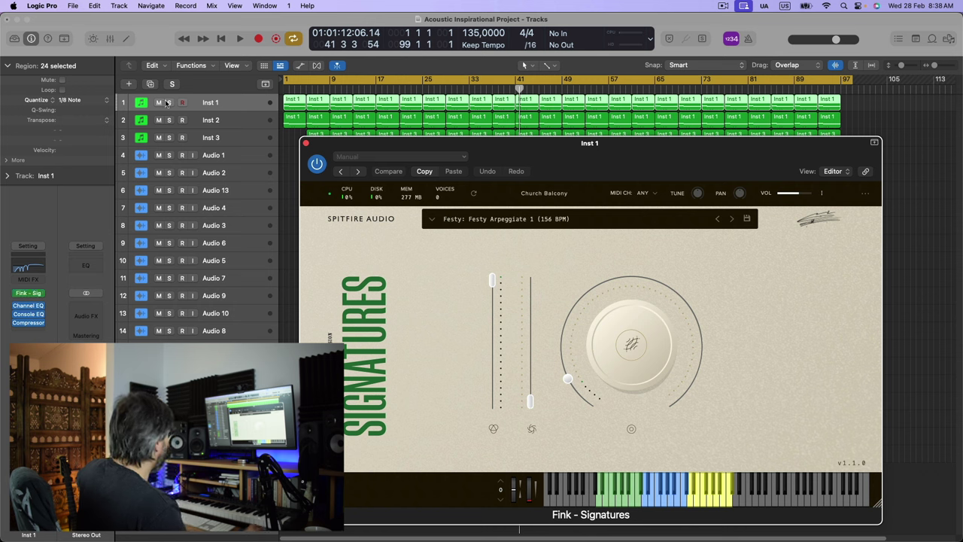
Solo Inst 1 and play its arpeggio on its own
click(169, 103)
click(240, 39)
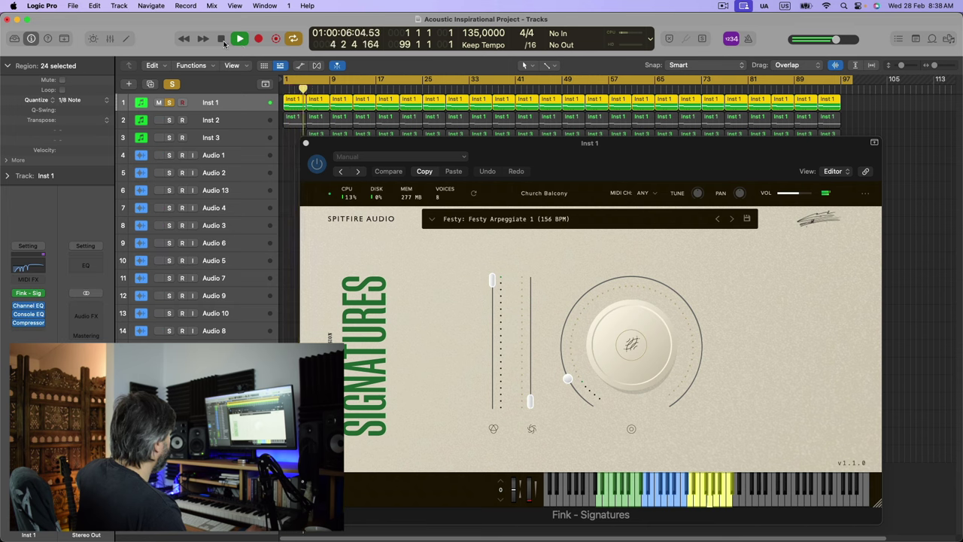
click(224, 43)
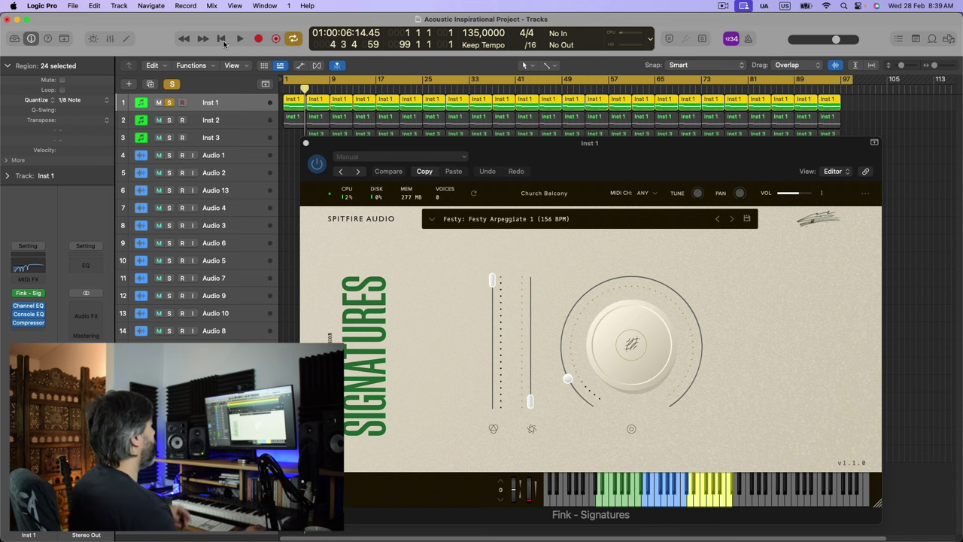
Clear all solos, close the Fink instrument window and select Inst 2
click(173, 86)
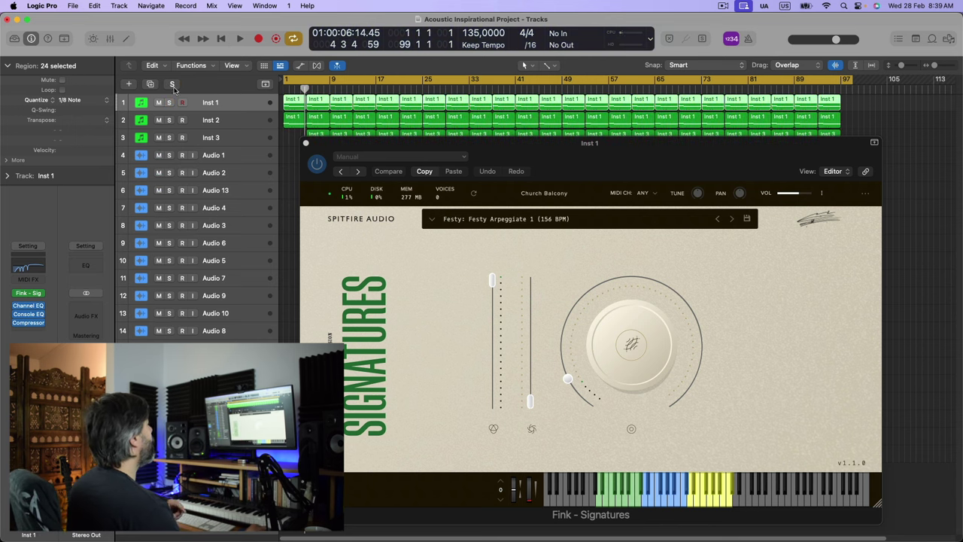
click(306, 143)
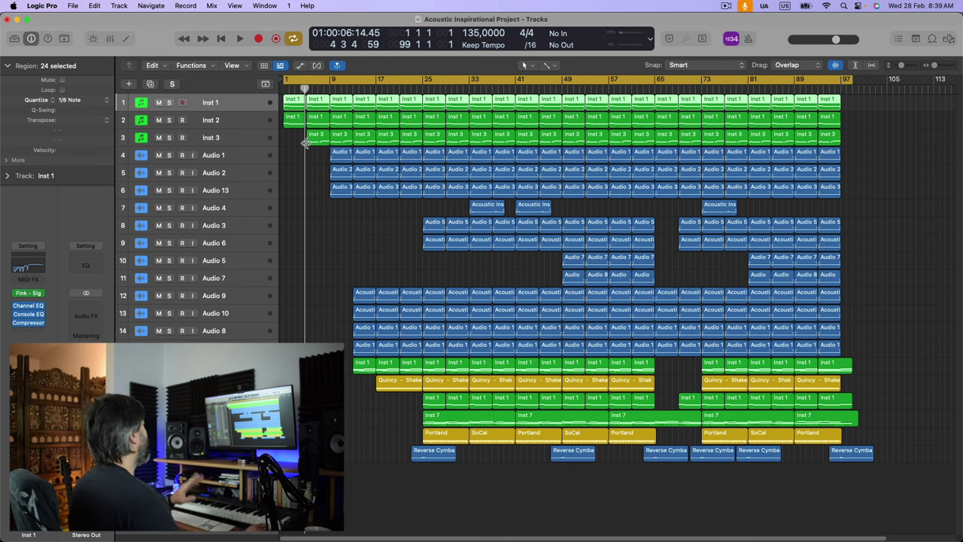
click(232, 121)
Play Inst 2 and Inst 1 soloed together, then unsolo both tracks
click(170, 120)
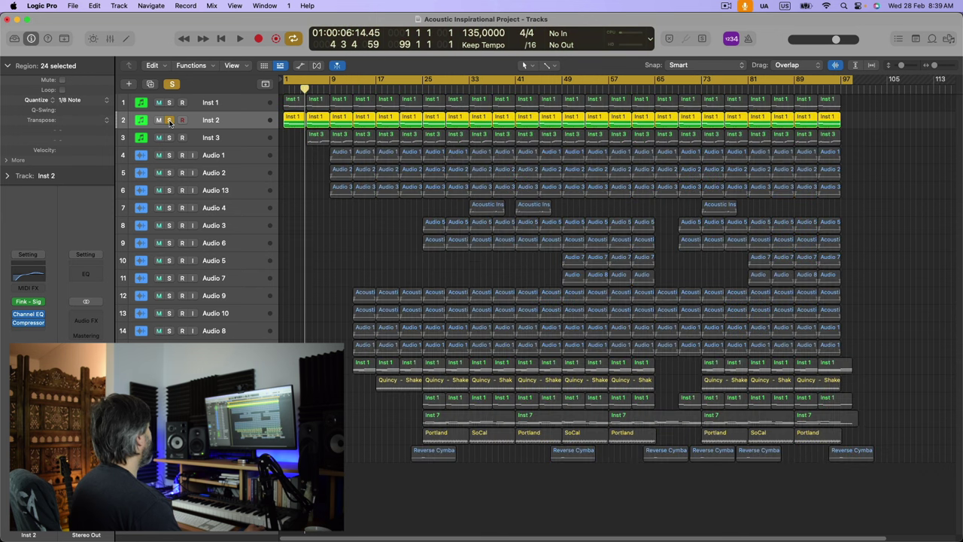
click(28, 302)
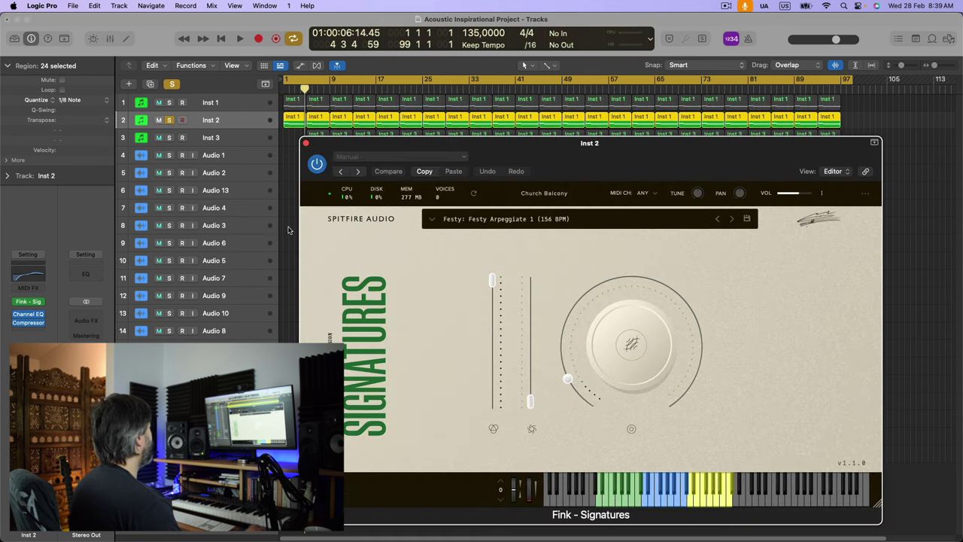
click(305, 143)
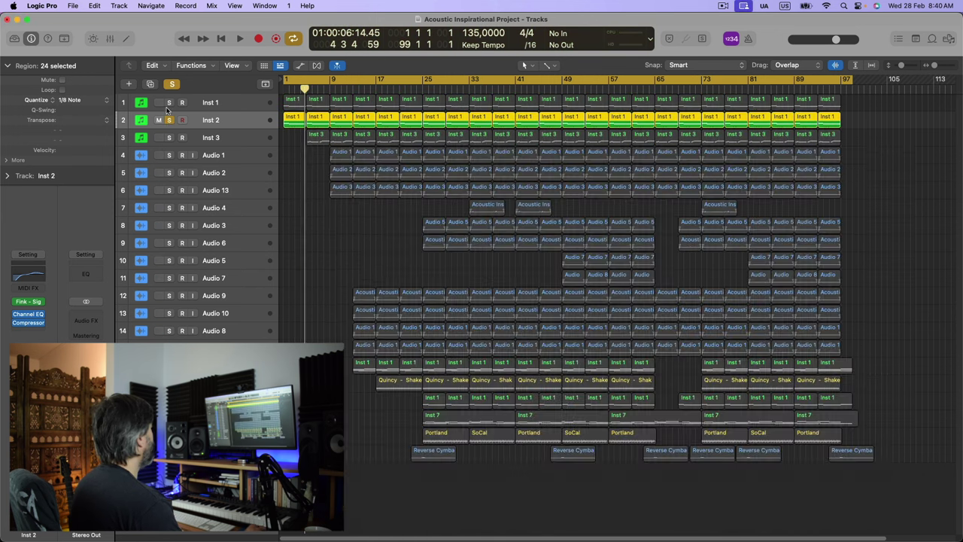
click(169, 102)
key(space)
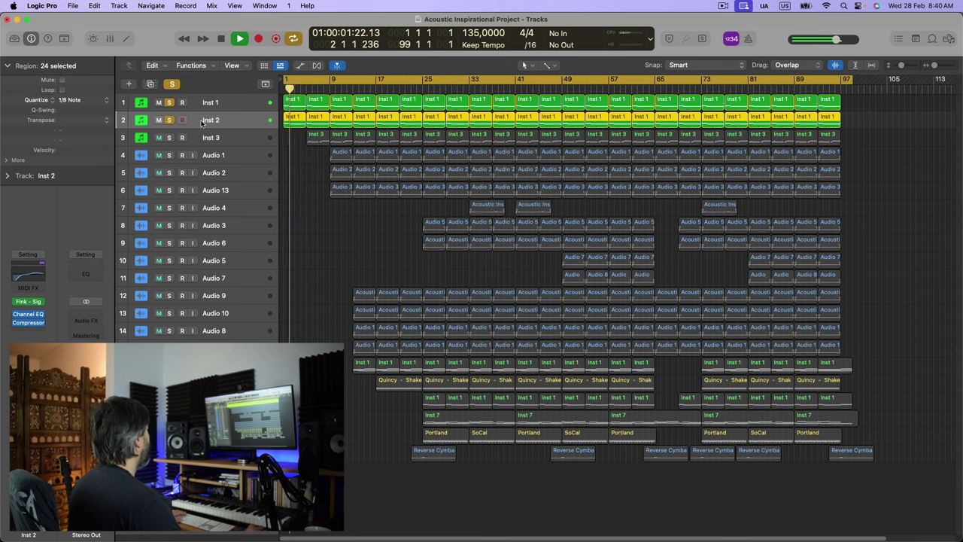
key(space)
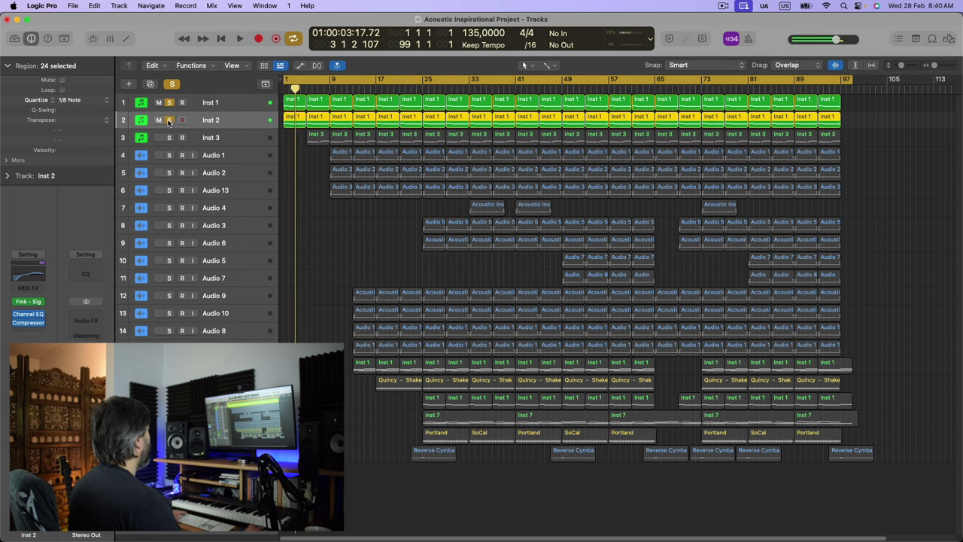
click(168, 120)
click(169, 102)
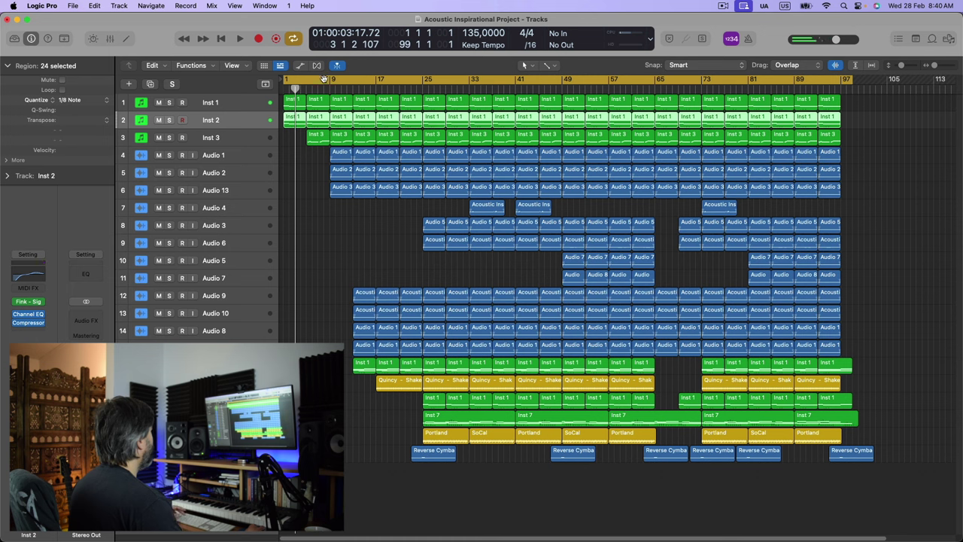
Set the cycle loop to run from bar 25 to bar 41
click(322, 78)
click(294, 79)
drag(286, 79, 426, 81)
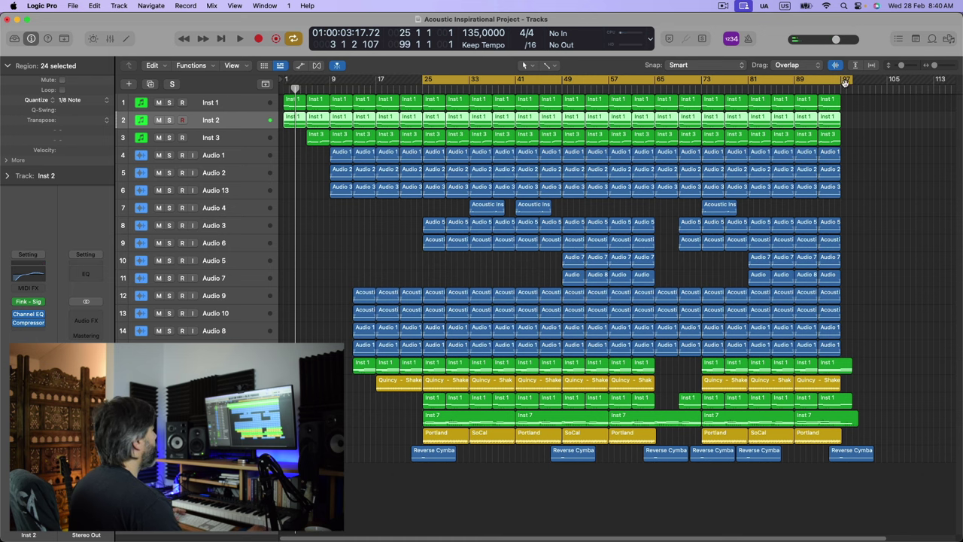
drag(848, 80, 514, 105)
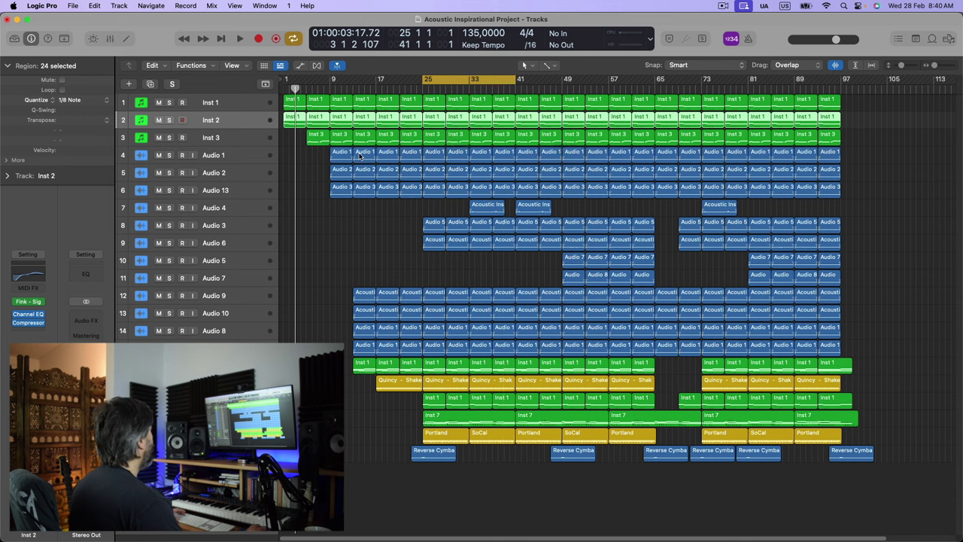
Open Inst 3's Brady Plucked Harmonics instrument, solo Inst 3 and play the bar 25–41 loop
click(233, 138)
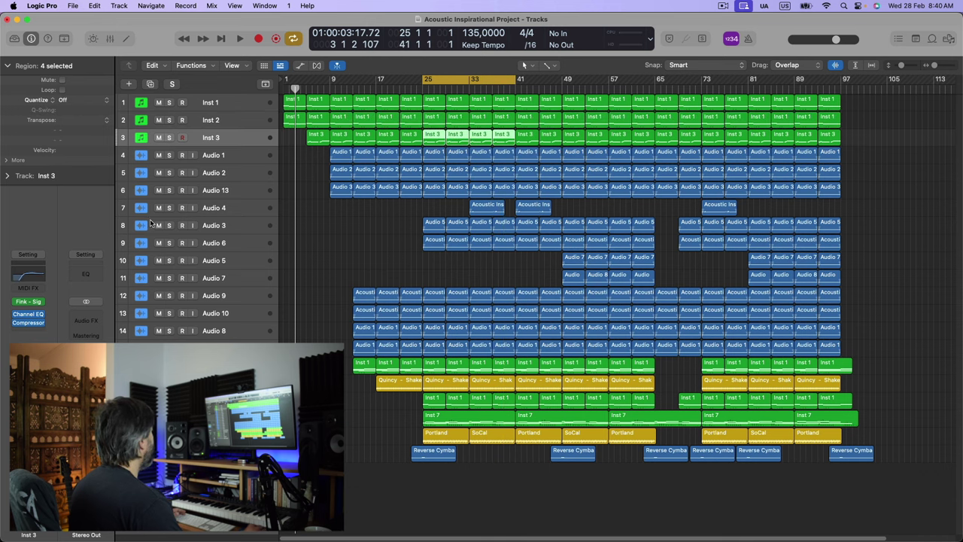
click(27, 301)
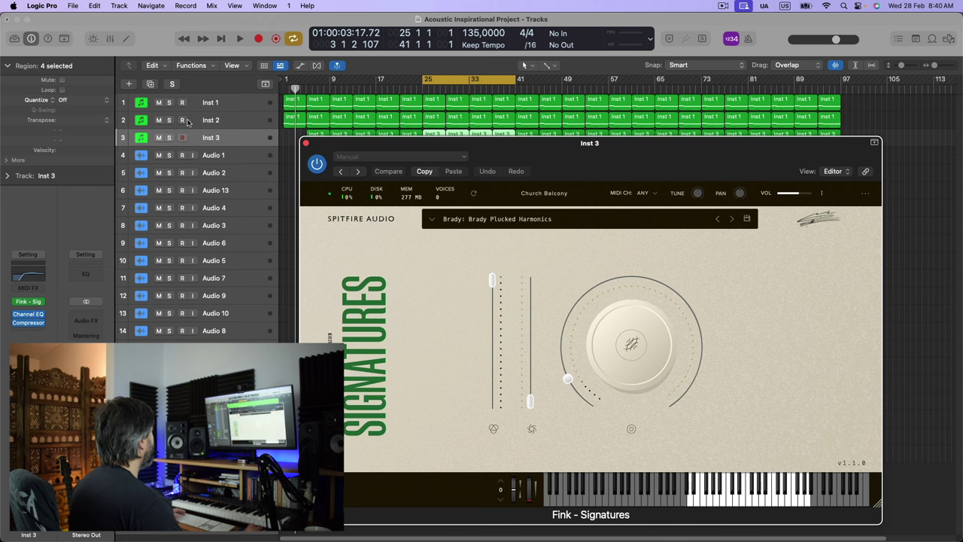
click(170, 140)
key(space)
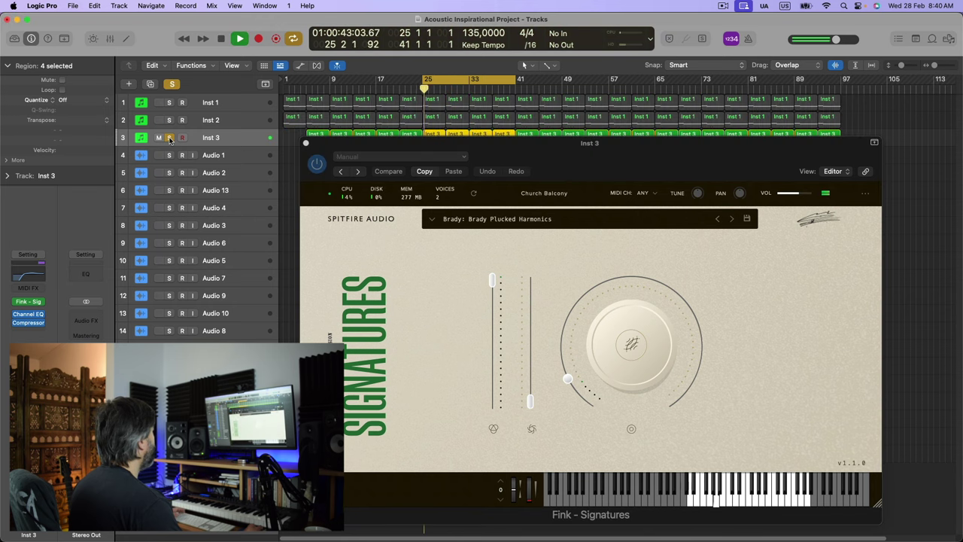
key(space)
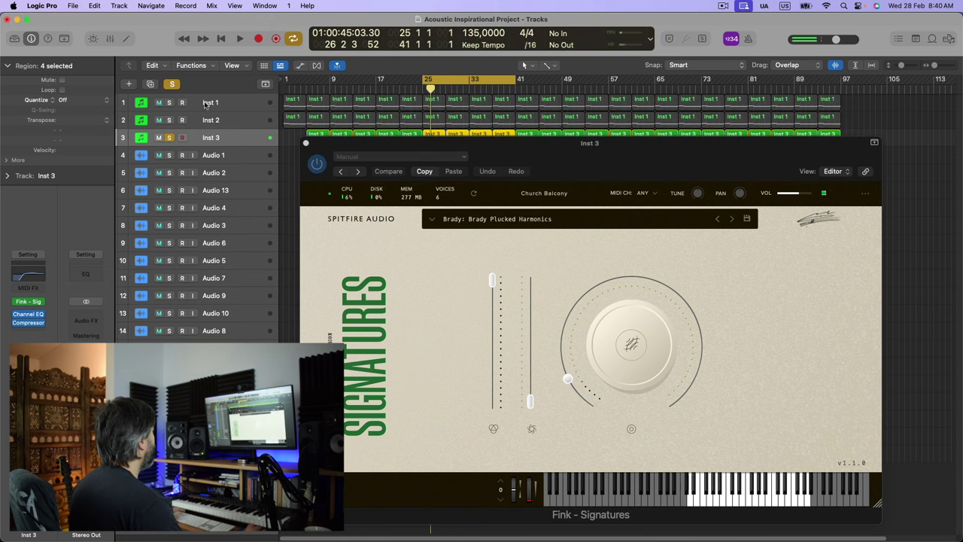
Add Inst 1 and Inst 2 to the solo and play all three instruments
click(170, 103)
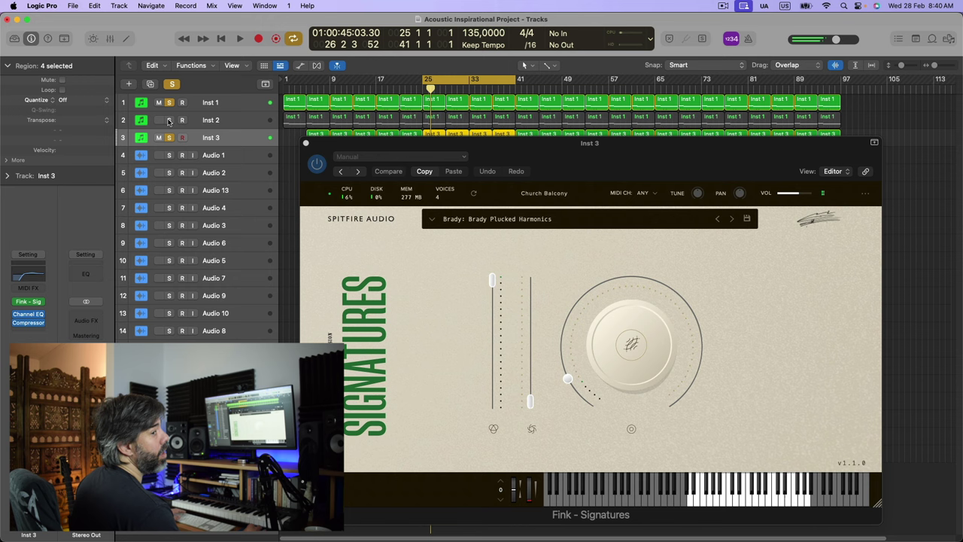
click(170, 120)
key(space)
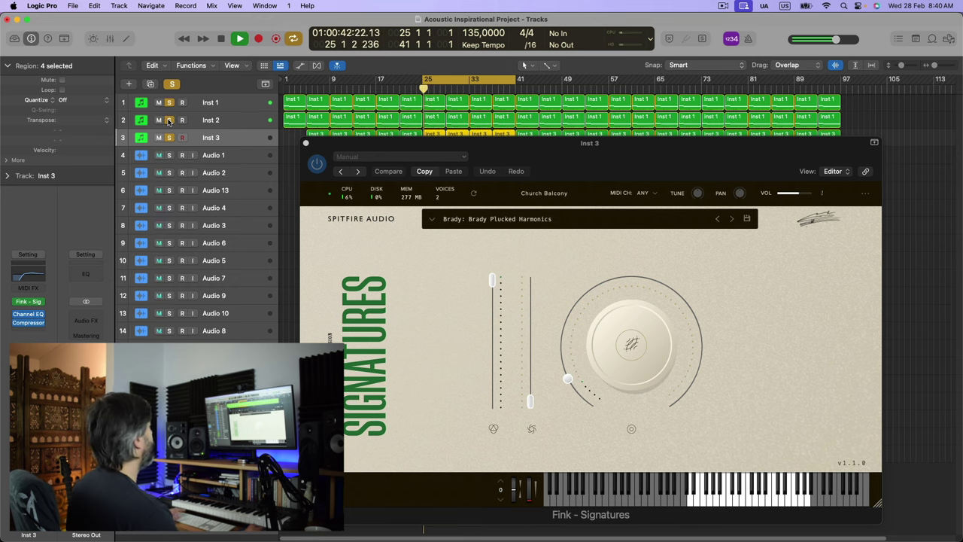
key(space)
Close the Inst 3 window, clear all solos, and play Audio 1 soloed from bar 25
click(307, 145)
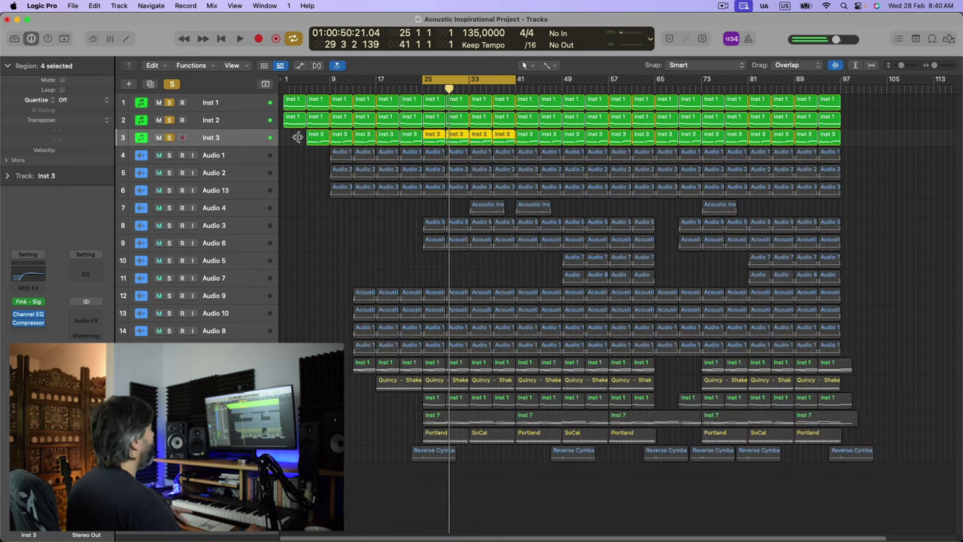
click(173, 85)
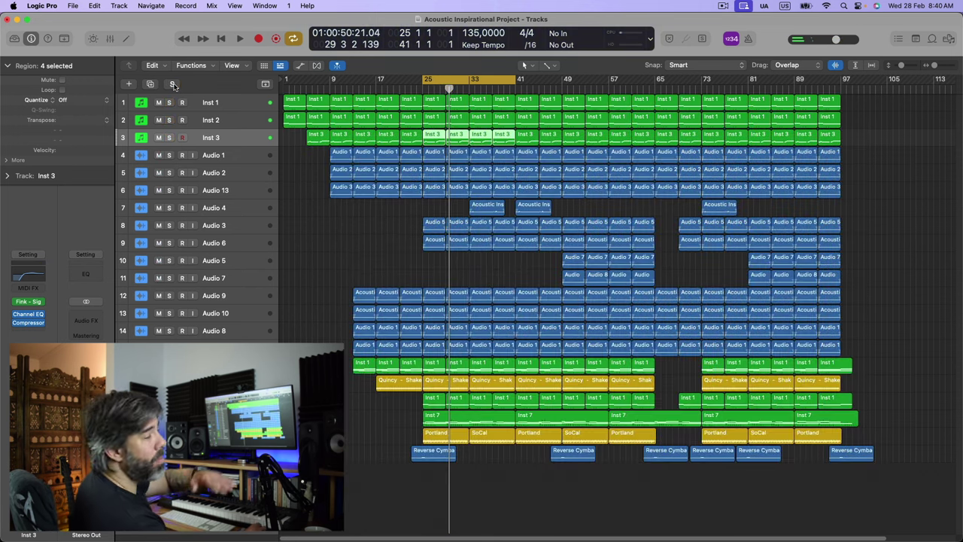
click(169, 155)
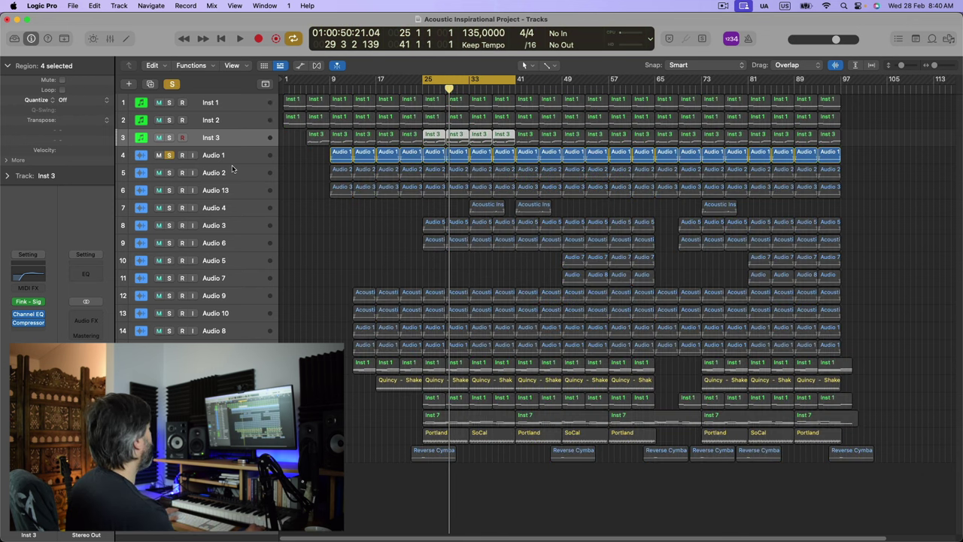
key(space)
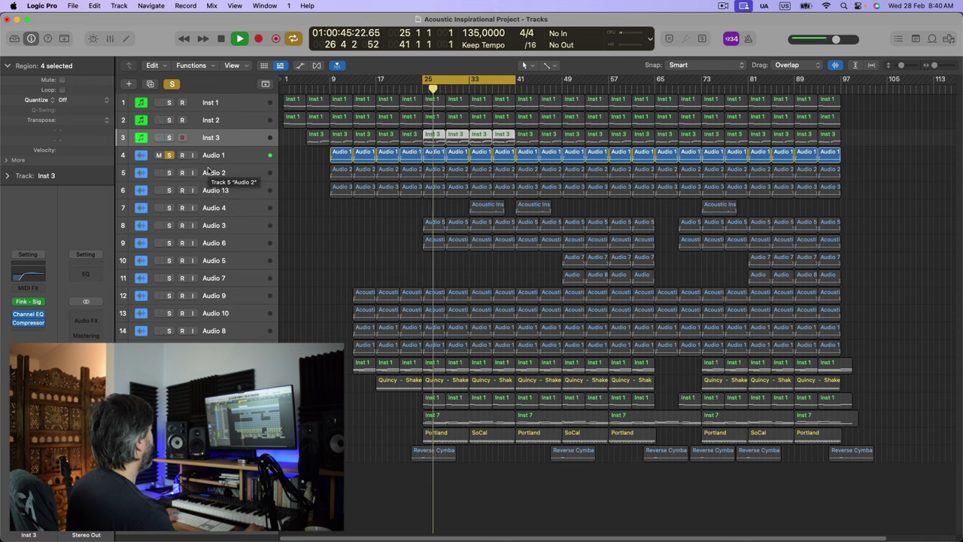
click(217, 158)
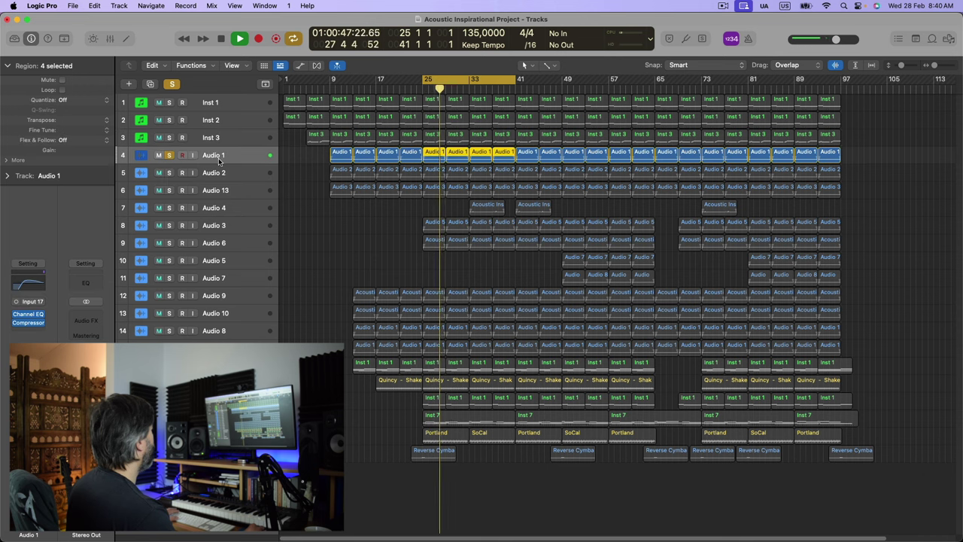
key(space)
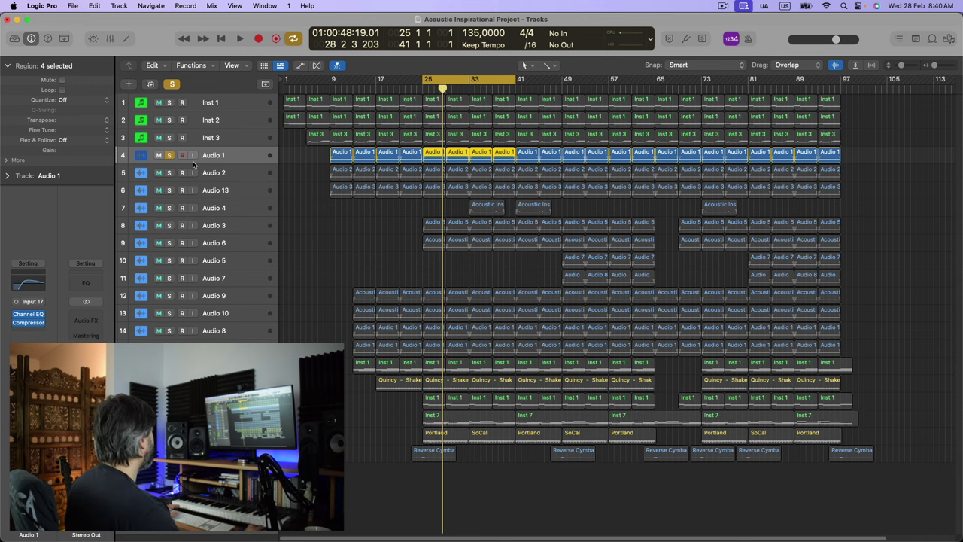
Add Audio 2 and Audio 13 to the solo and play them
click(170, 173)
key(space)
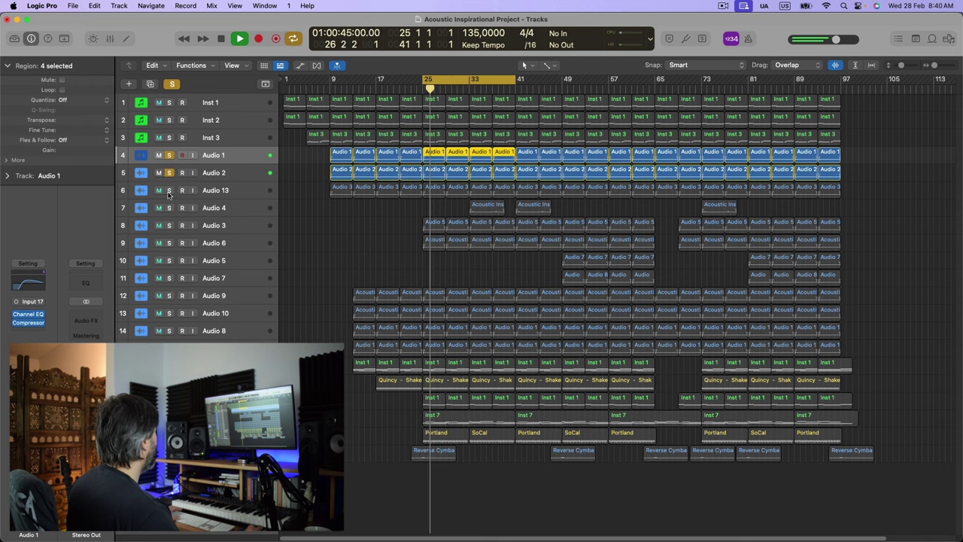
click(169, 190)
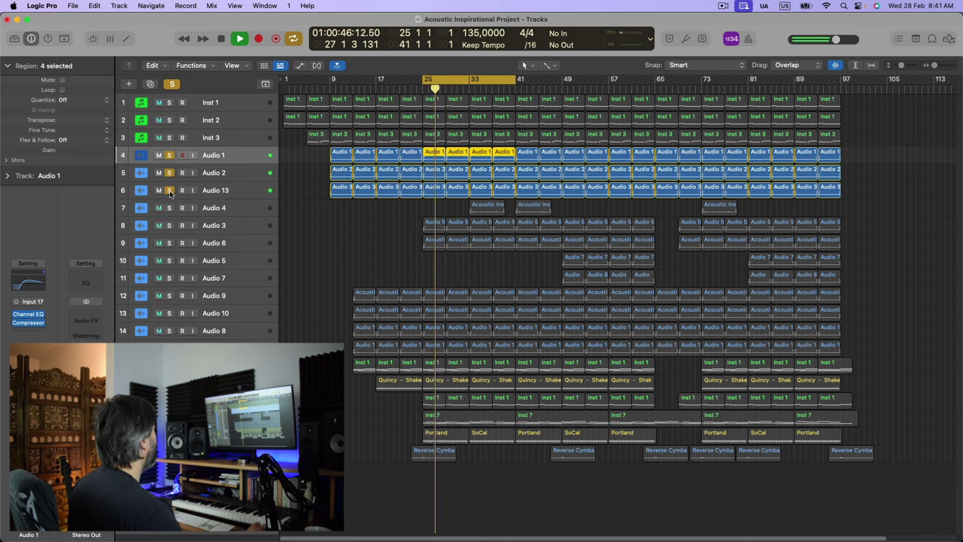
key(space)
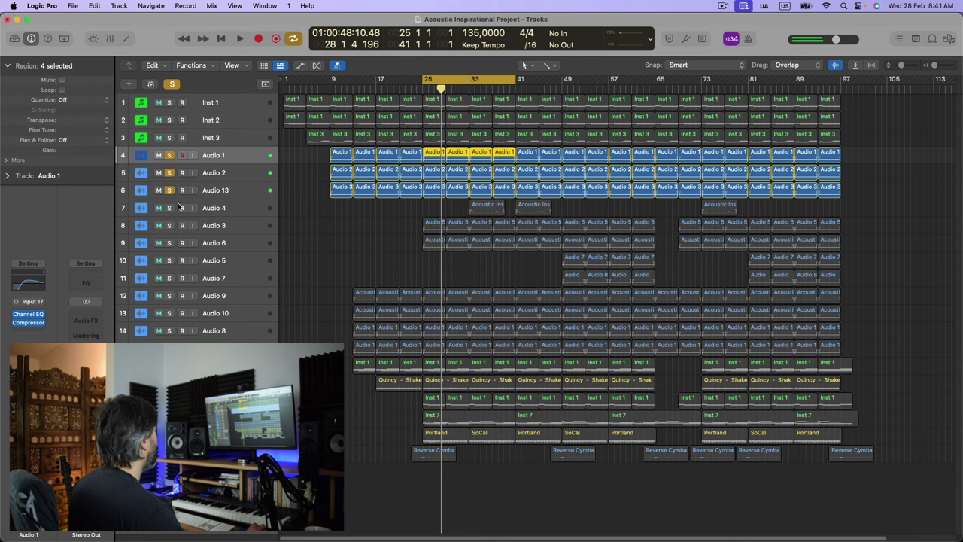
Audition the Audio 3 and Audio 6 guitar tracks soloed together, then unsolo them
click(170, 226)
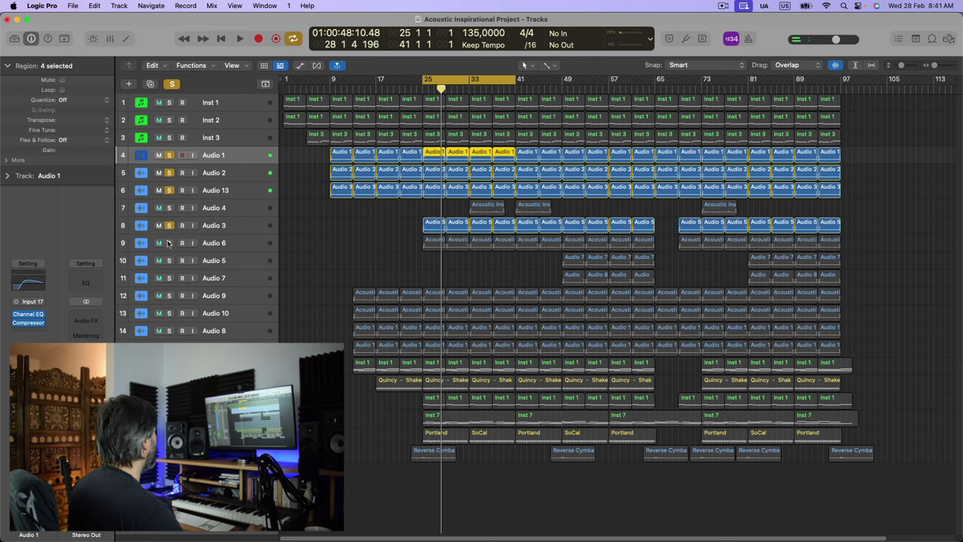
click(169, 243)
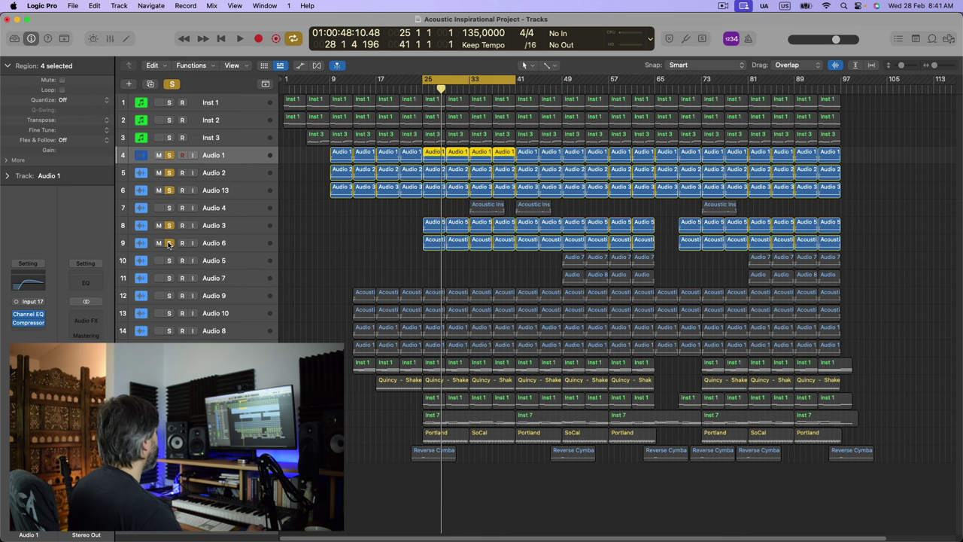
key(space)
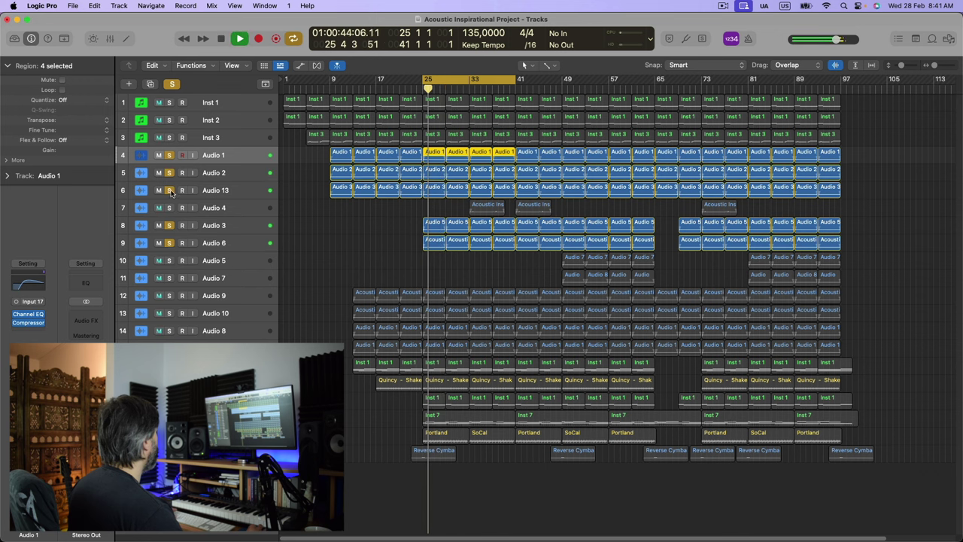
key(space)
alt+click(174, 225)
click(170, 243)
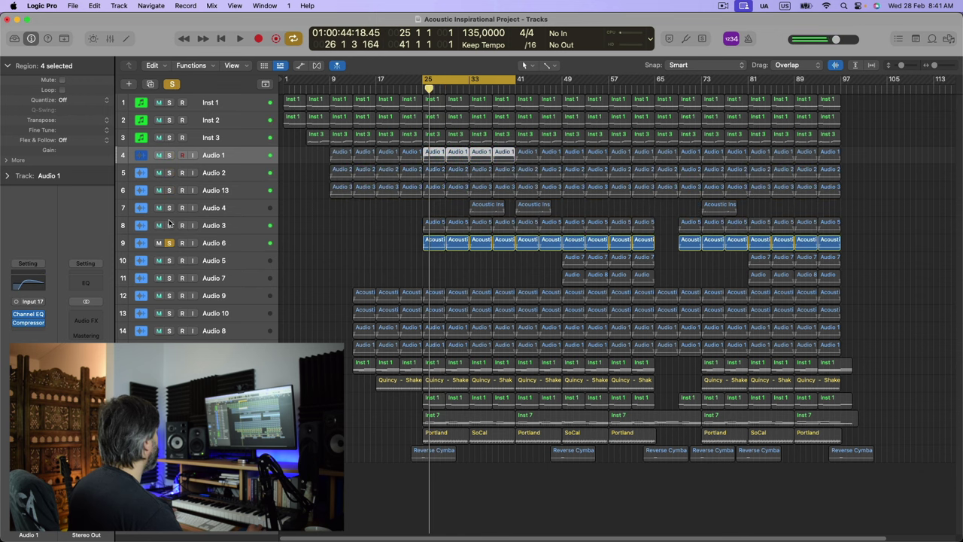
click(169, 225)
key(space)
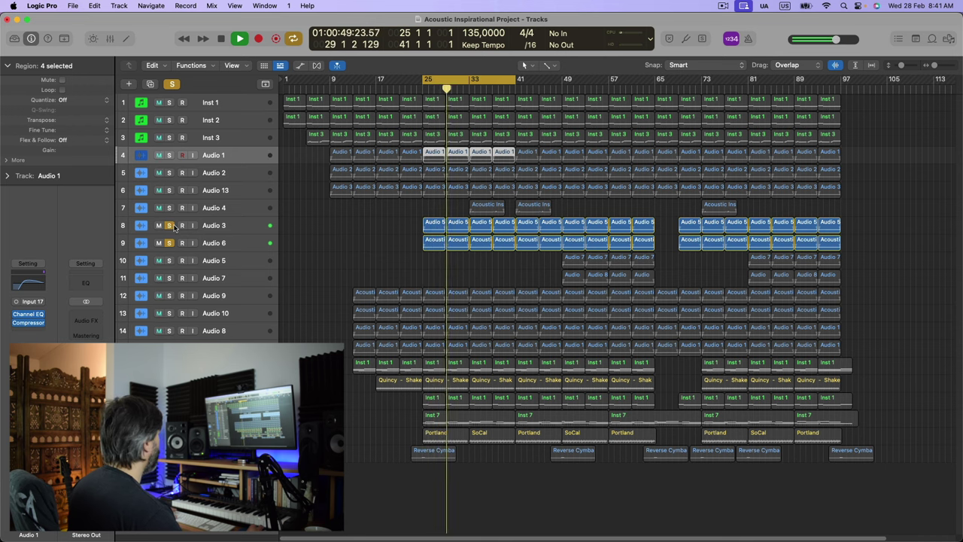
click(170, 243)
click(169, 225)
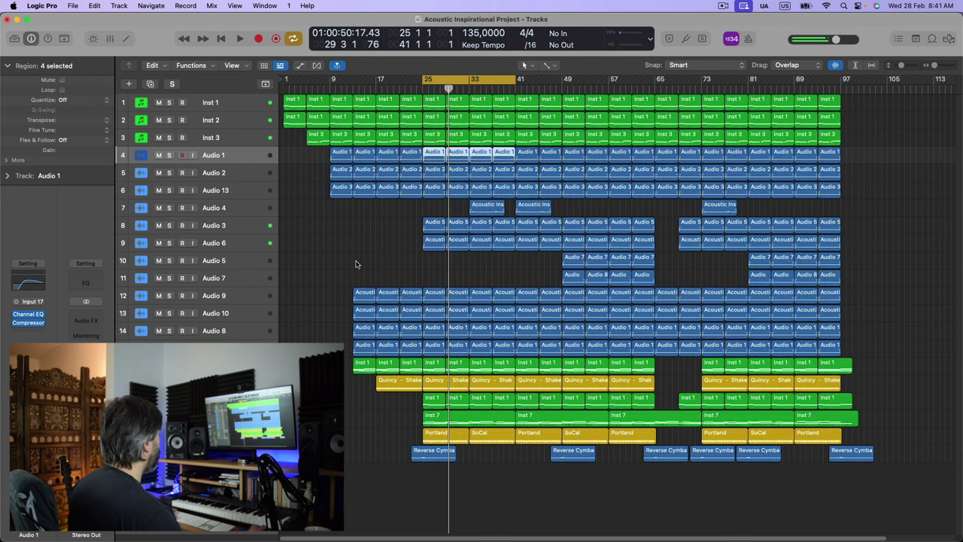
Play Audio 9 soloed from bar 25, adding Audio 10 partway through
click(170, 295)
key(space)
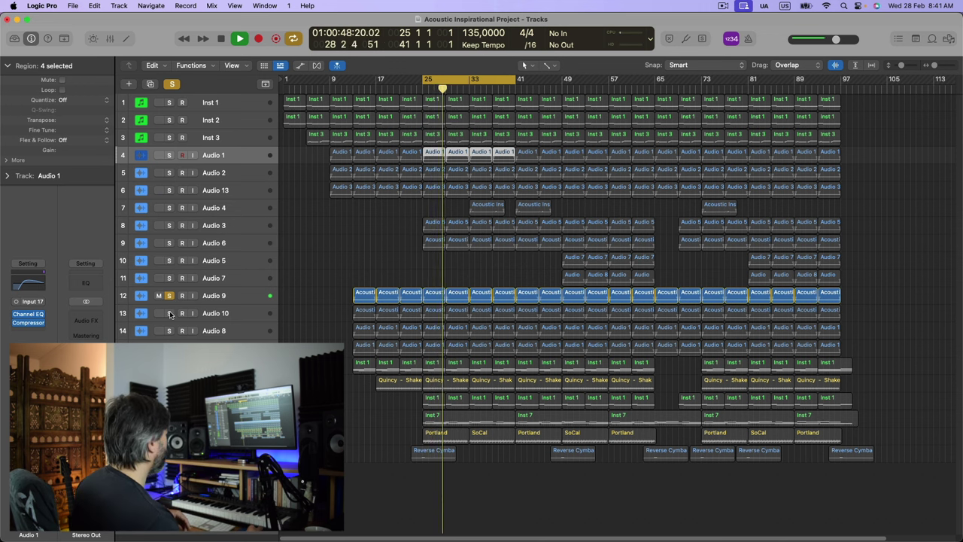
click(170, 313)
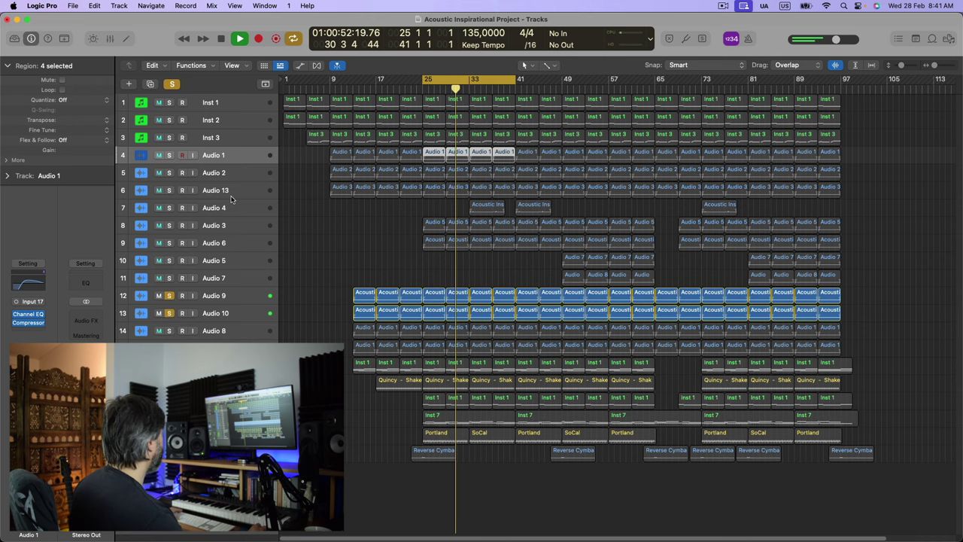
key(space)
Add Inst 1, Inst 2 and Inst 3 to the solo and play from the cycle start
click(169, 103)
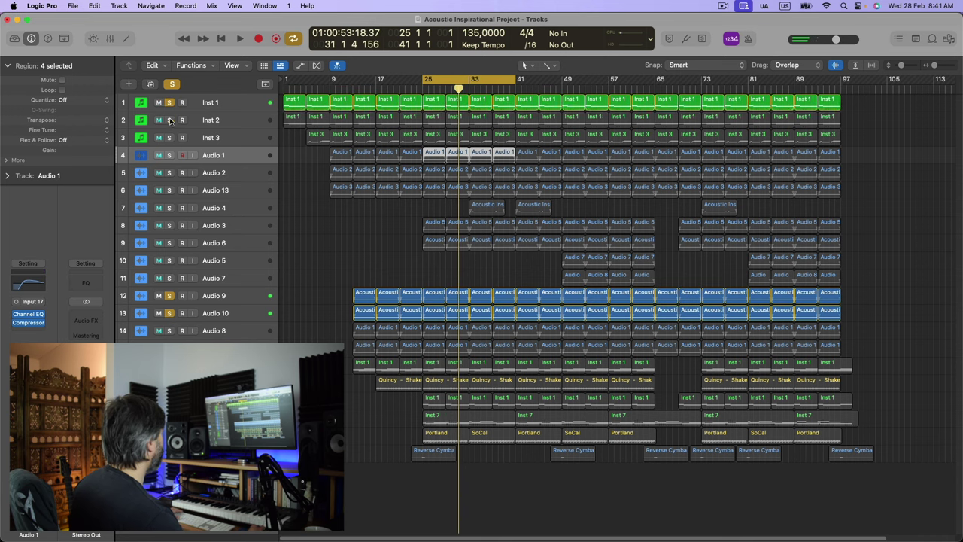
click(169, 120)
click(169, 138)
key(space)
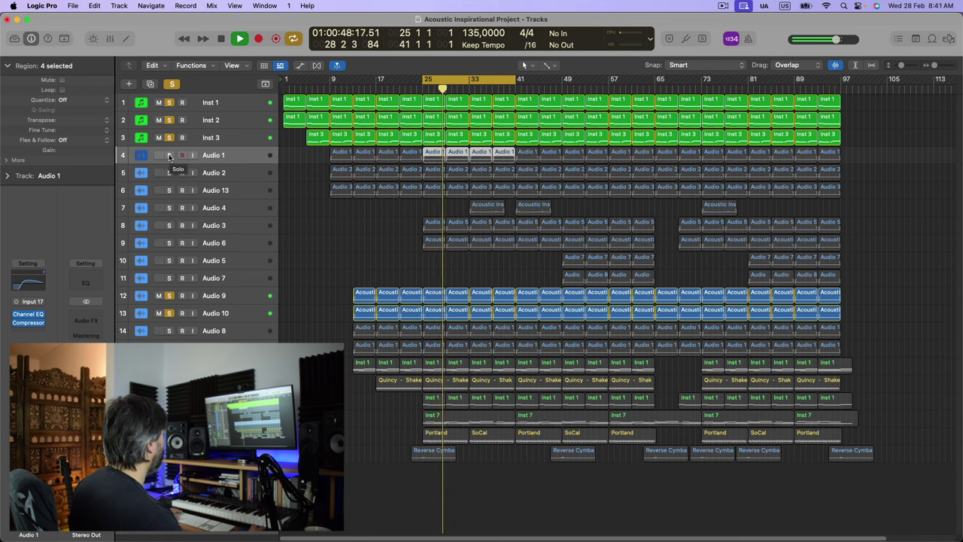
key(space)
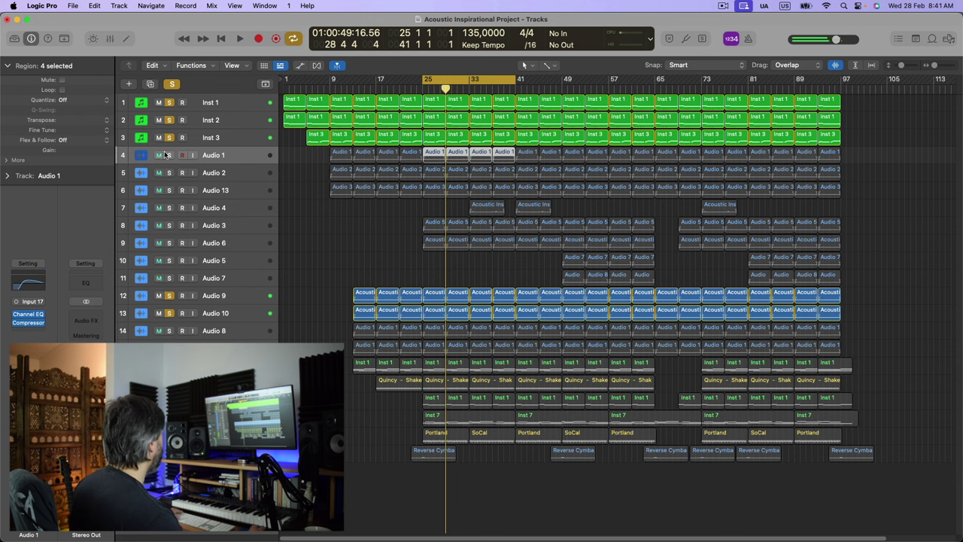
Clear all solos and play Audio 8 soloed from bar 25
click(172, 84)
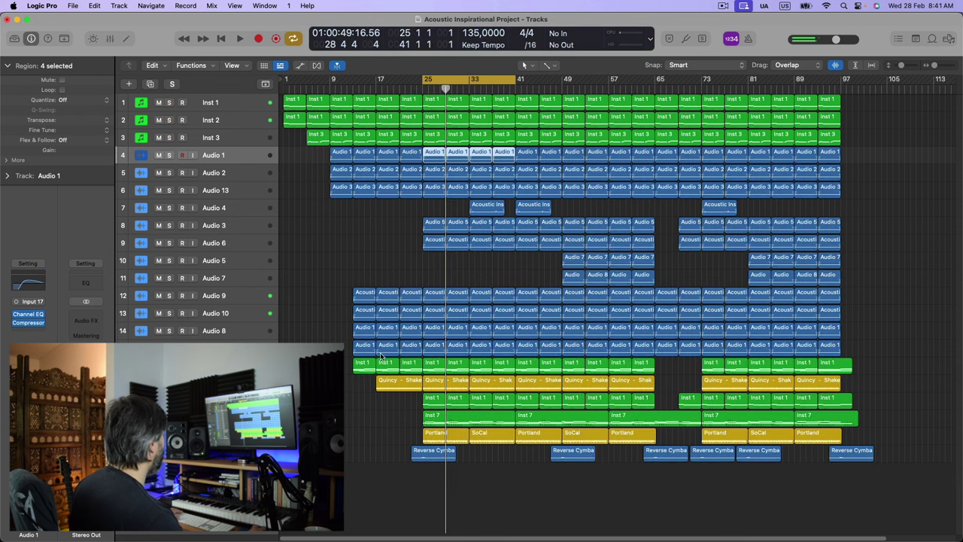
click(168, 331)
key(space)
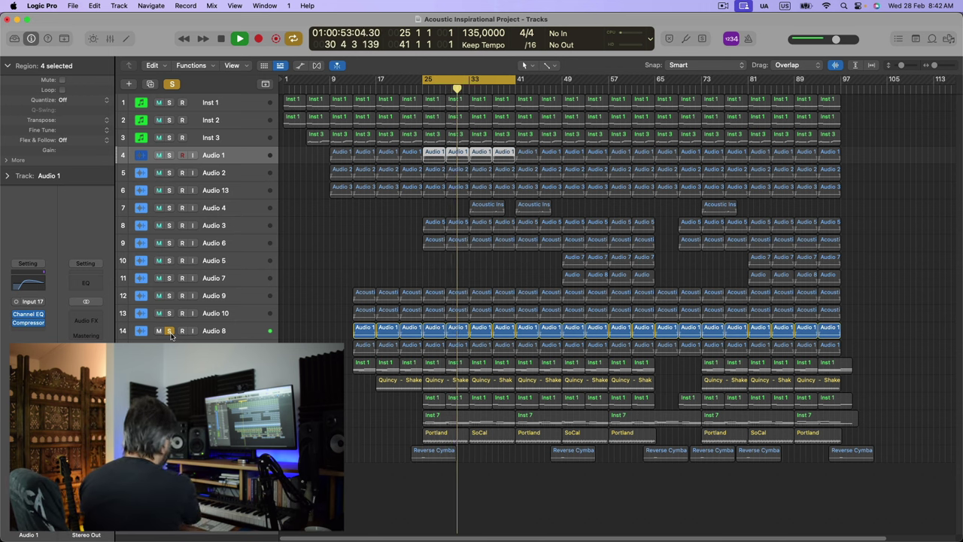
shift+click(172, 347)
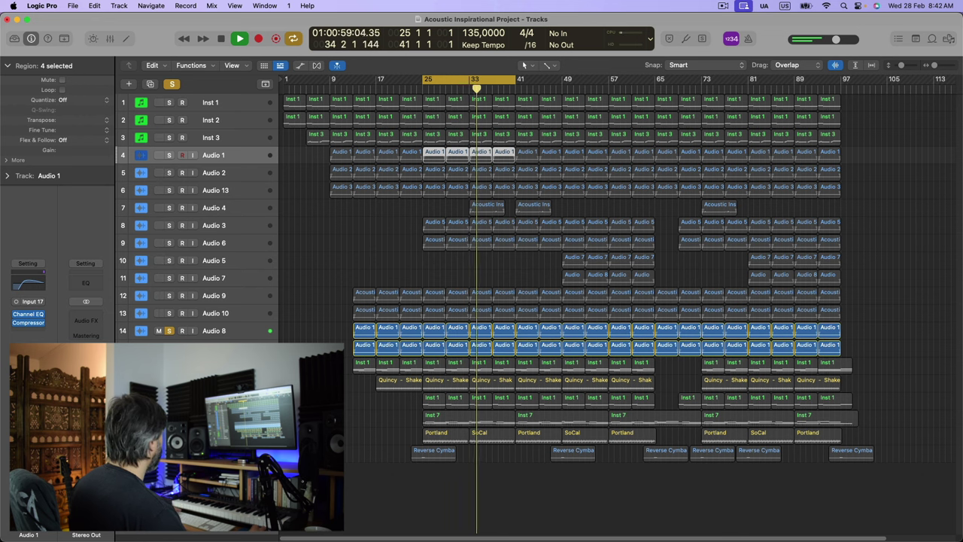
key(space)
Unsolo Audio 8, select the lower row of Inst 1 regions and play them
click(170, 330)
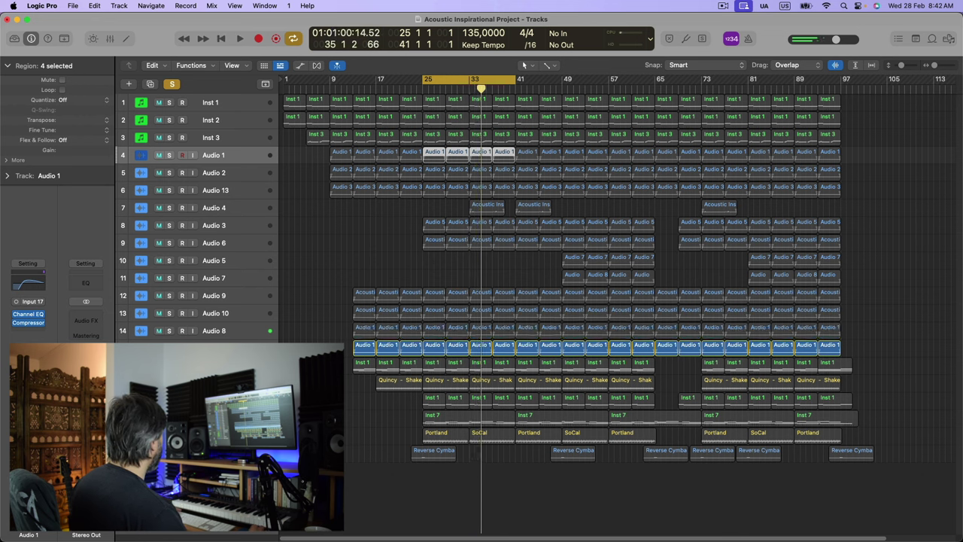
click(171, 365)
key(space)
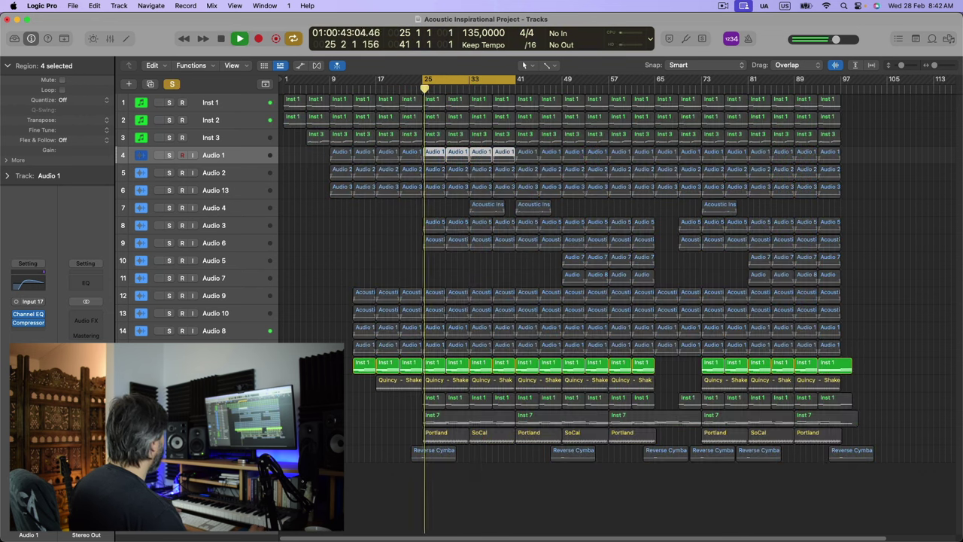
Solo just the Quincy regions with Ctrl+S and play them
key(space)
key(ctrl+s)
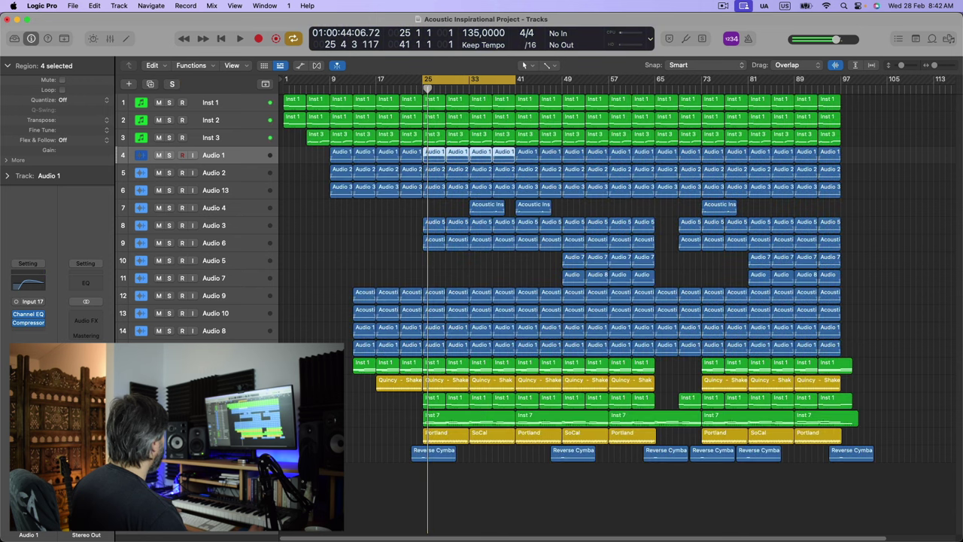
key(ctrl+s)
key(space)
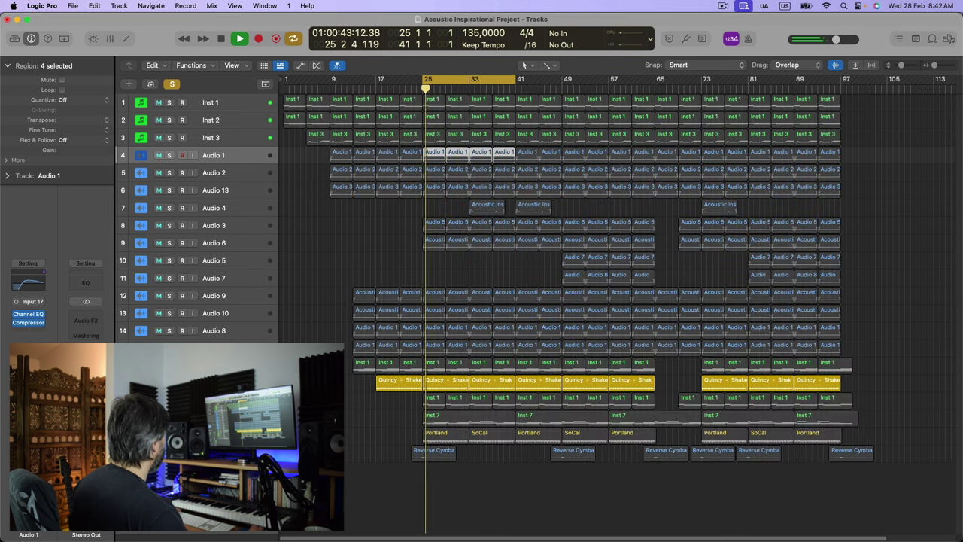
Solo the Inst 1 regions below Quincy, then only the Inst 7 regions, playing each
key(ctrl+s)
key(ctrl+s)
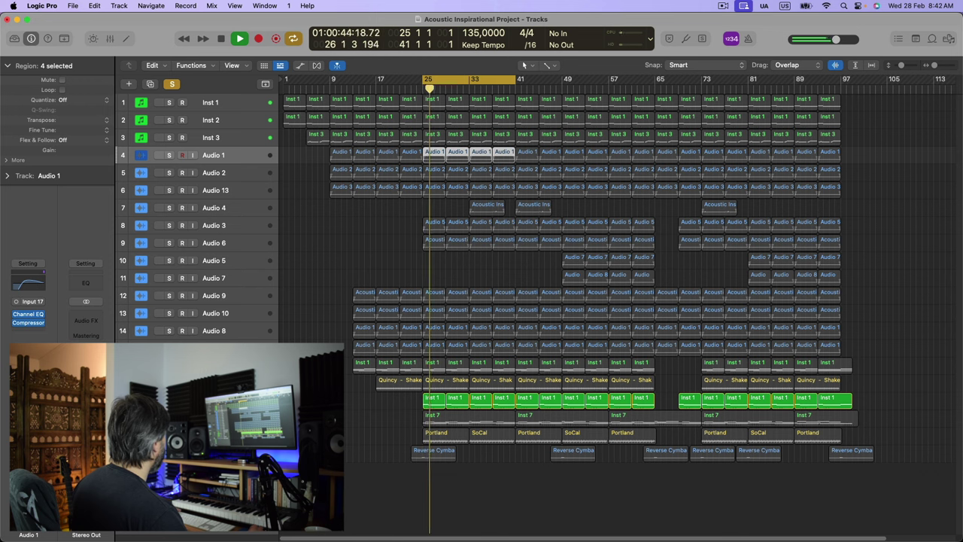
key(ctrl+s)
key(space)
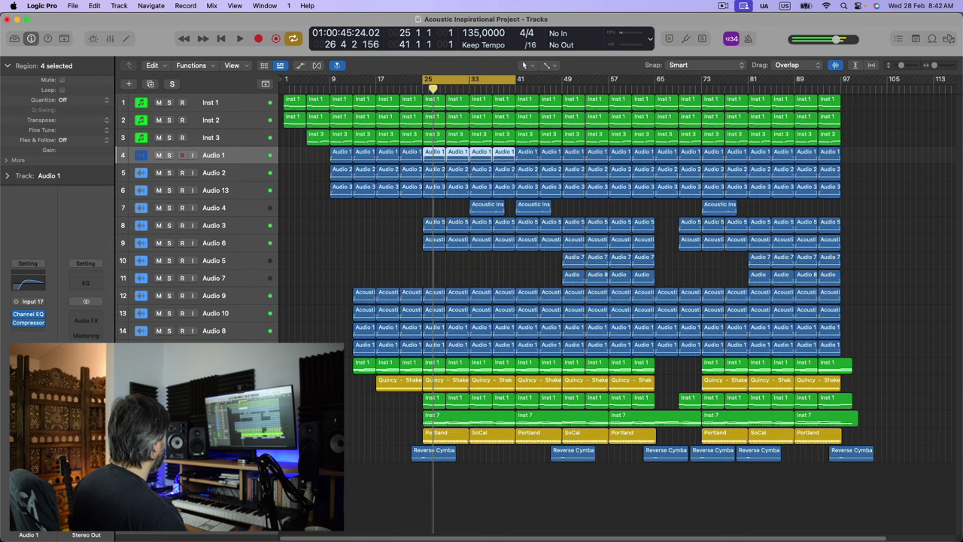
key(ctrl+s)
key(space)
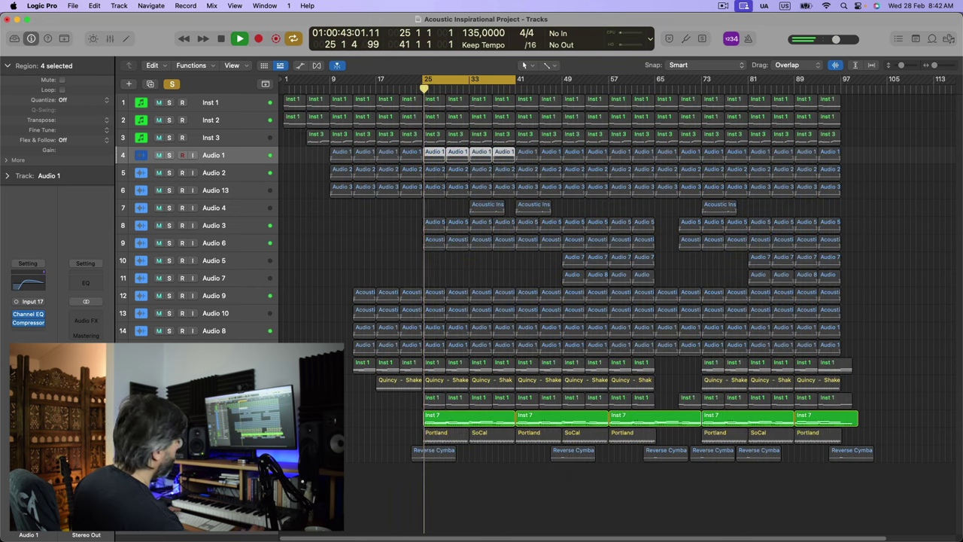
key(space)
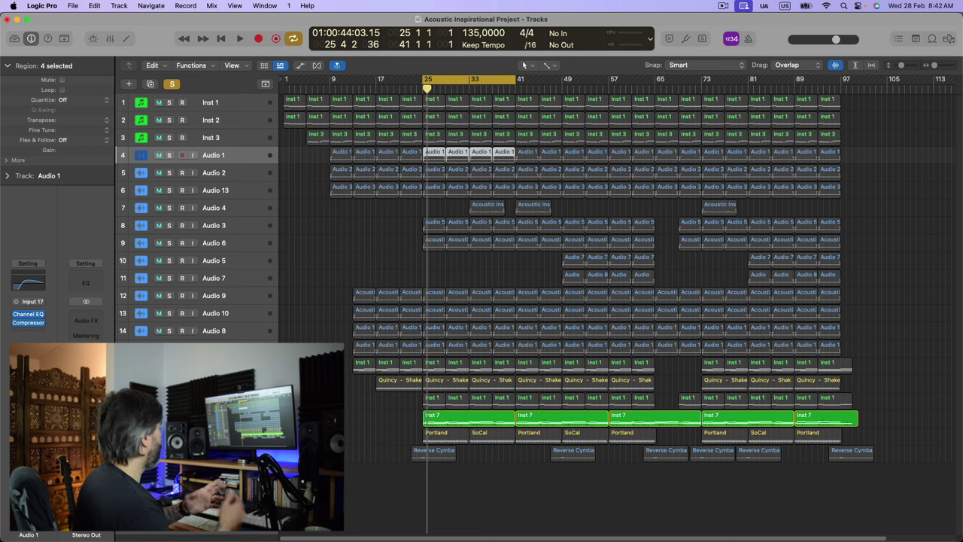
Play the Portland and SoCal drum regions soloed, turn solo off, and move the cycle start to bar 33
key(Down)
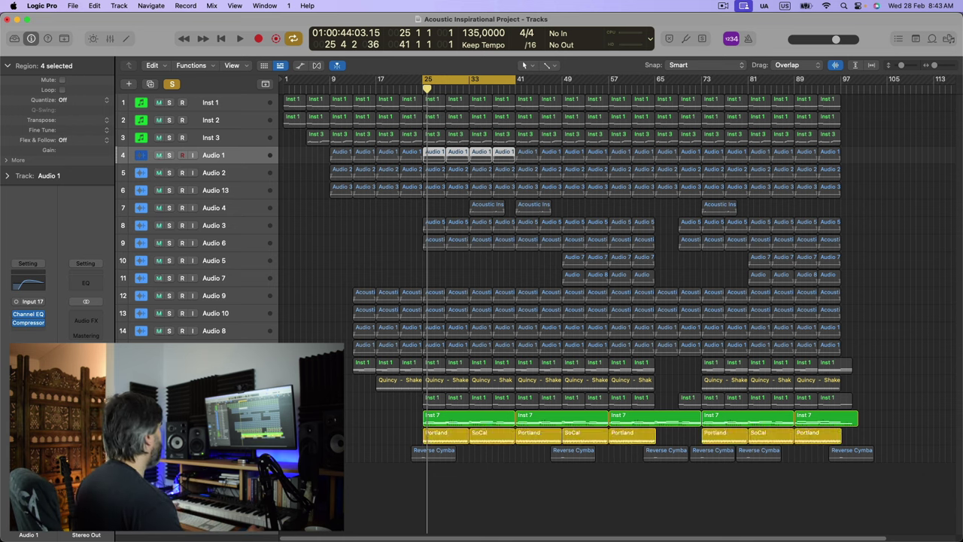
key(Down)
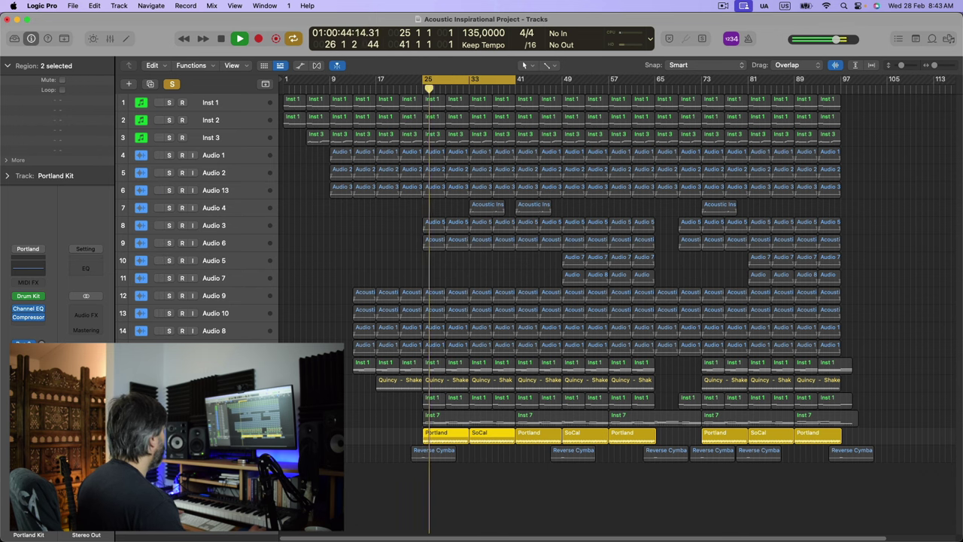
key(space)
key(ctrl+s)
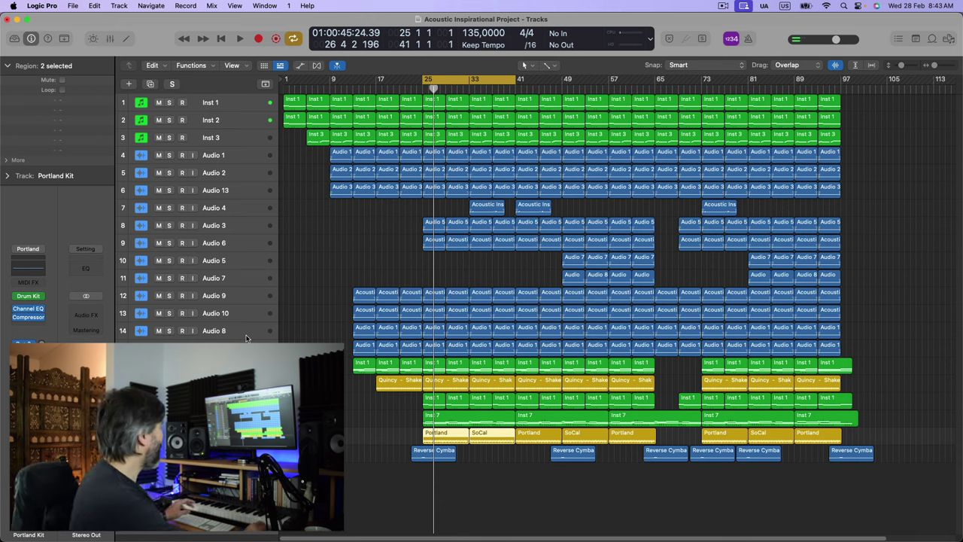
drag(422, 81, 474, 81)
Play Audio 4 soloed from bar 33, then unsolo it
click(169, 210)
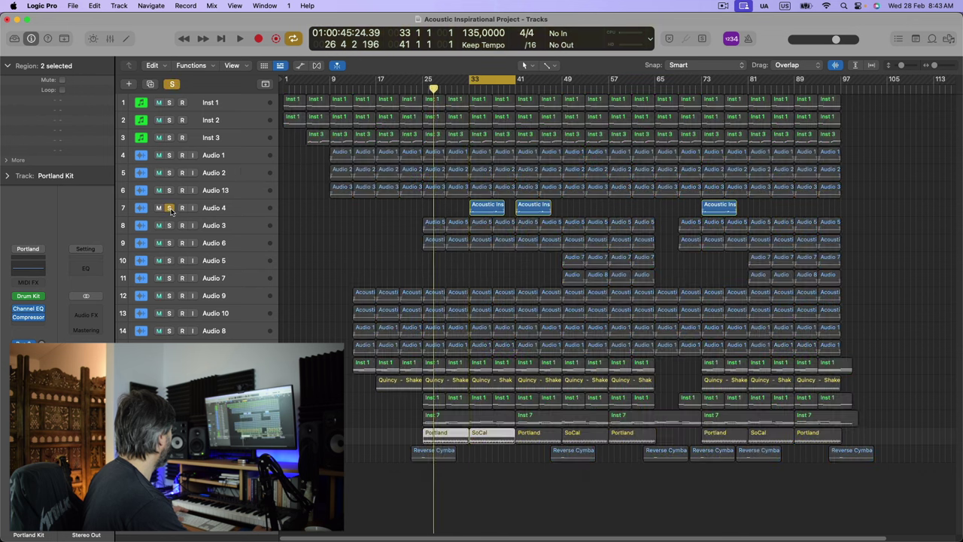
key(space)
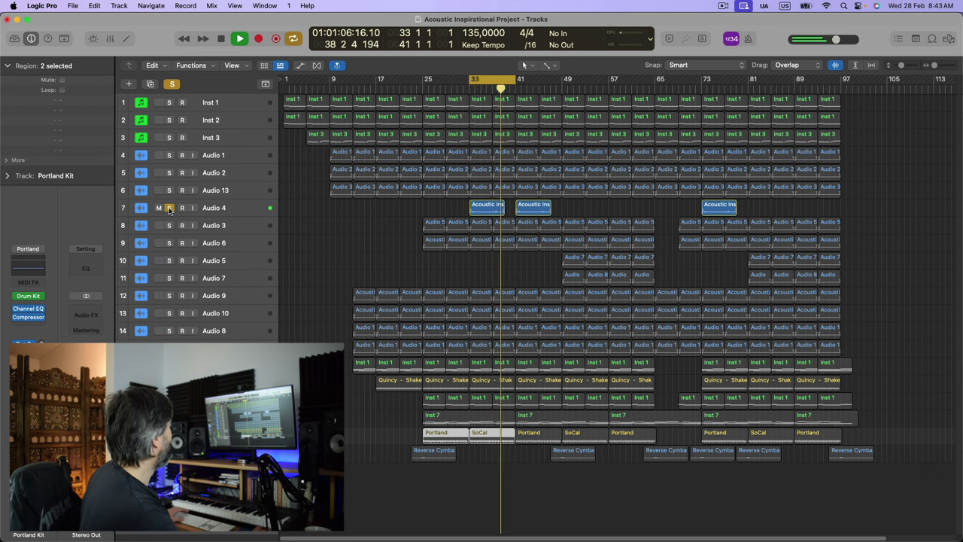
click(169, 208)
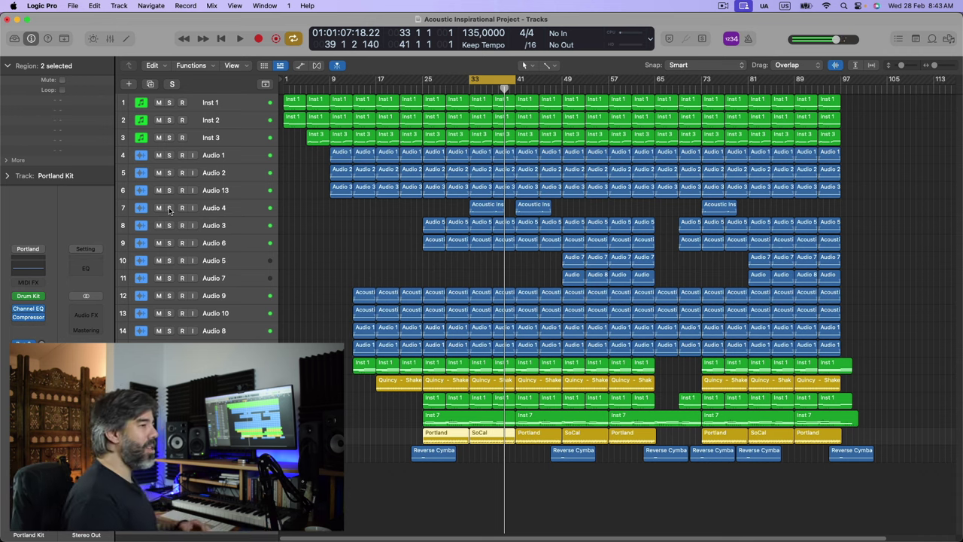